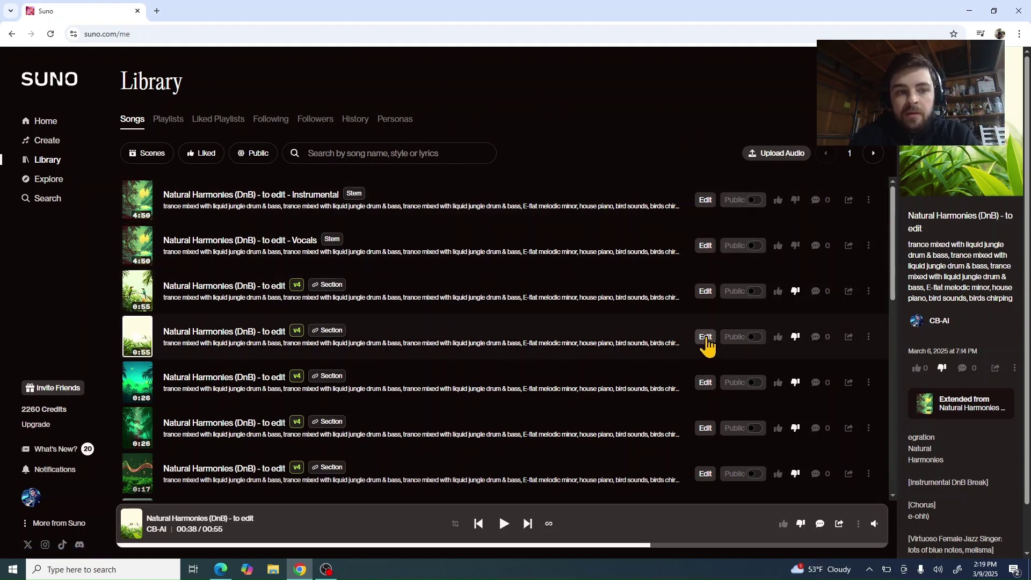
Open the 0:55 'Natural Harmonies (DnB) - to edit' song in the editor and dismiss the Replace Section tip
click(706, 338)
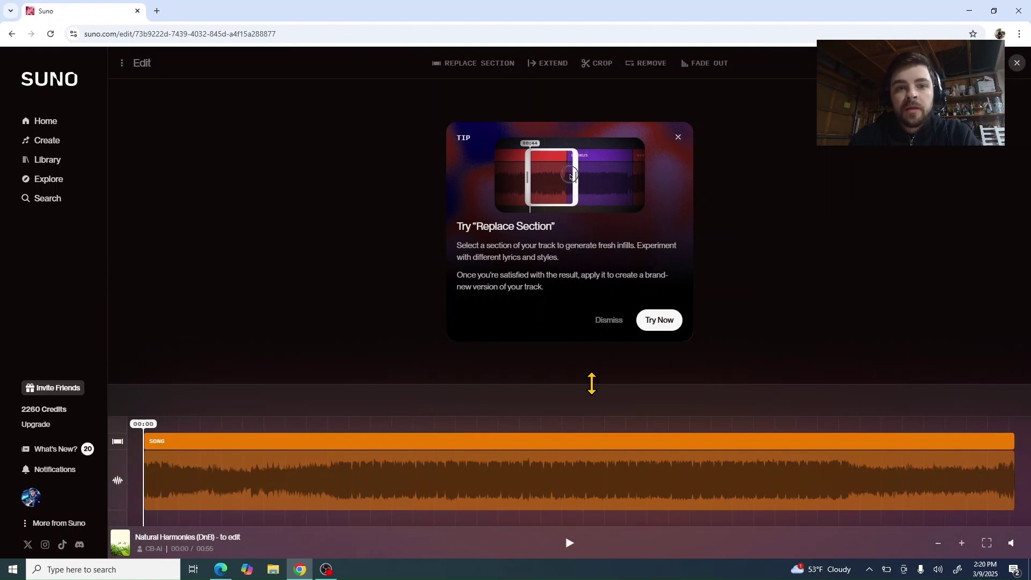
click(606, 321)
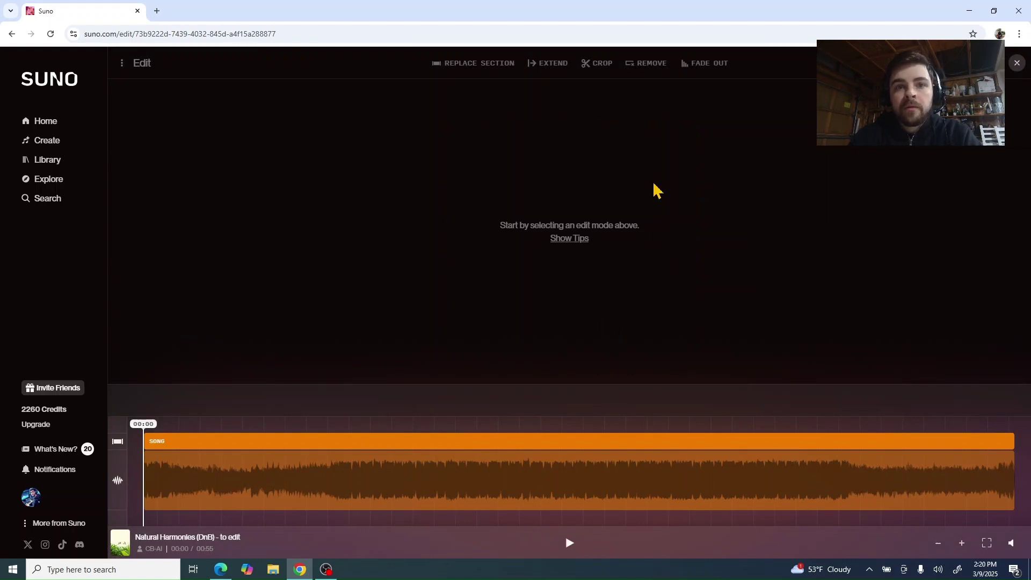
Switch to Remove mode and mark roughly 0:12 to 0:47 for deletion, zooming the timeline
click(646, 65)
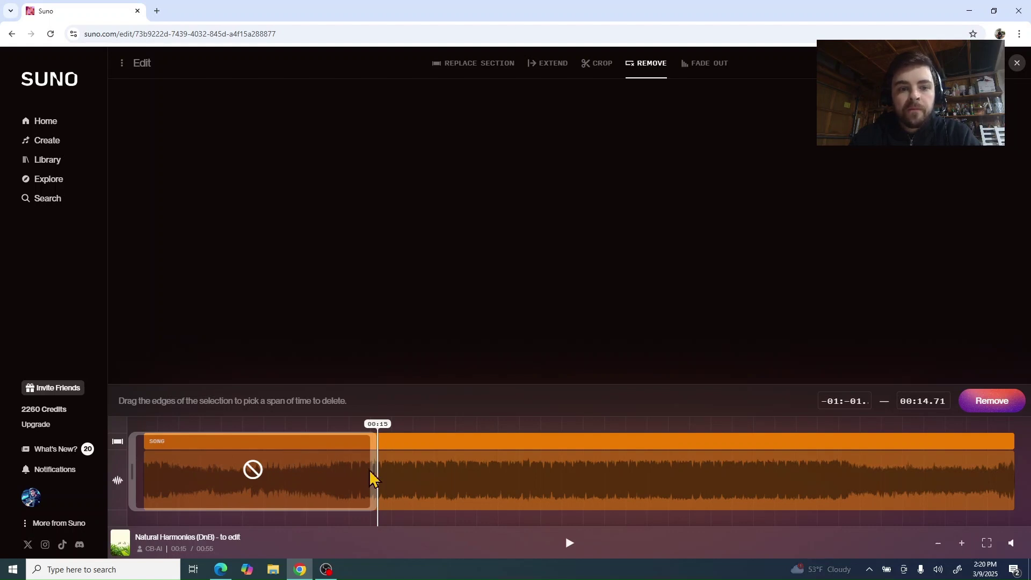
drag(374, 473, 860, 510)
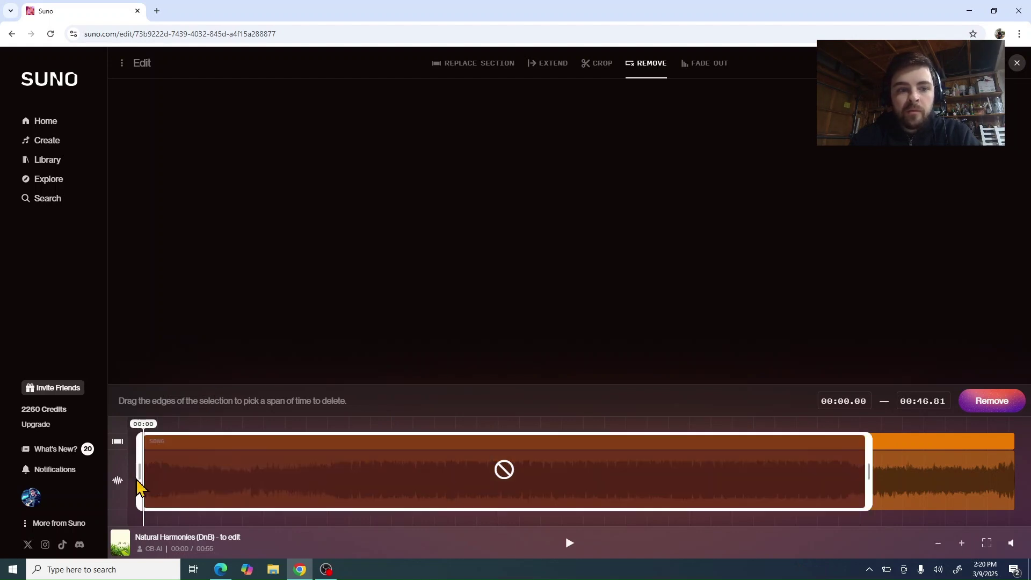
drag(139, 478, 345, 499)
click(960, 542)
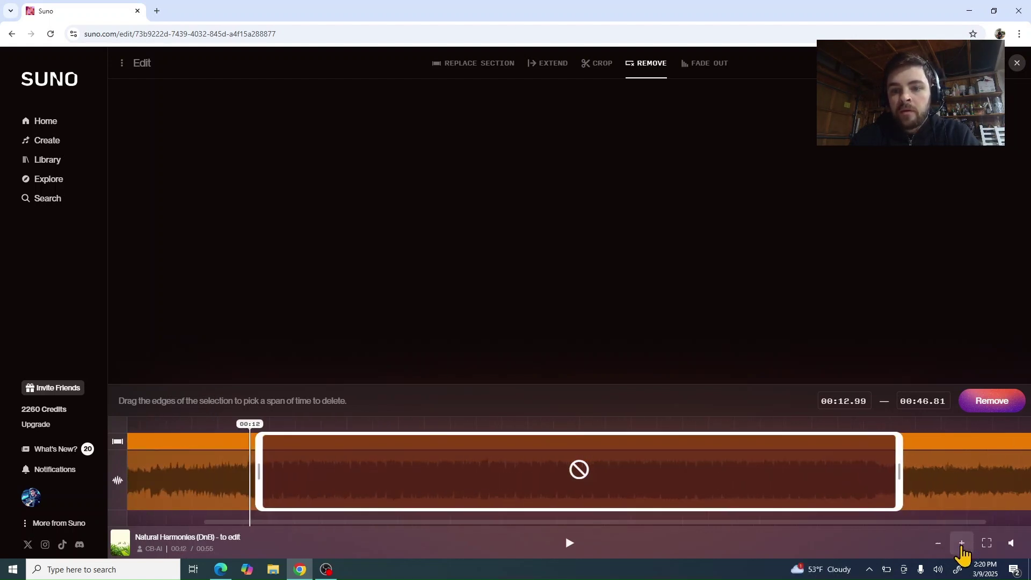
click(961, 542)
click(941, 544)
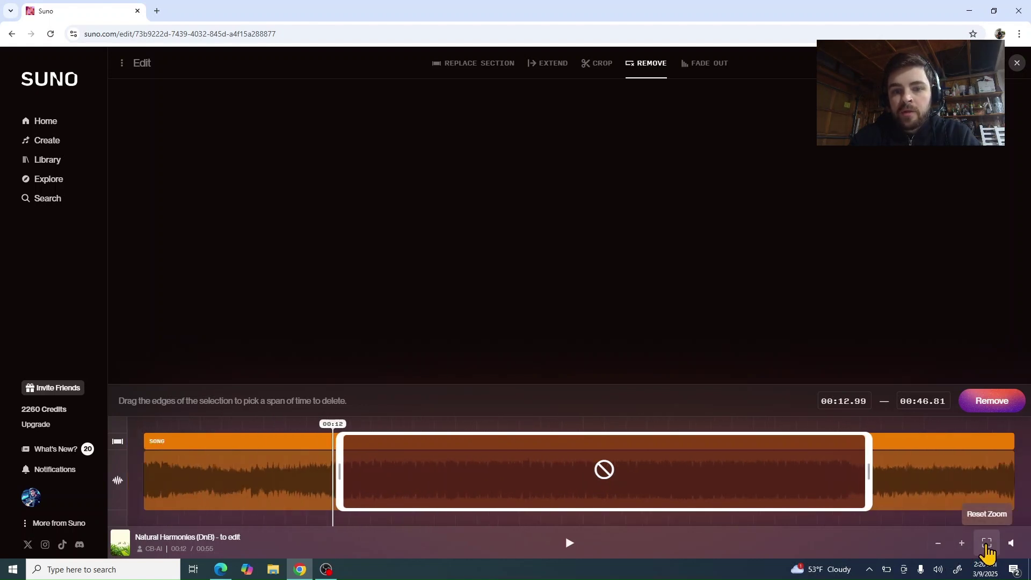
Readjust the deletion span so it ends up at 00:54.23–00:55.88 at the track's end
mouse_move(1012, 542)
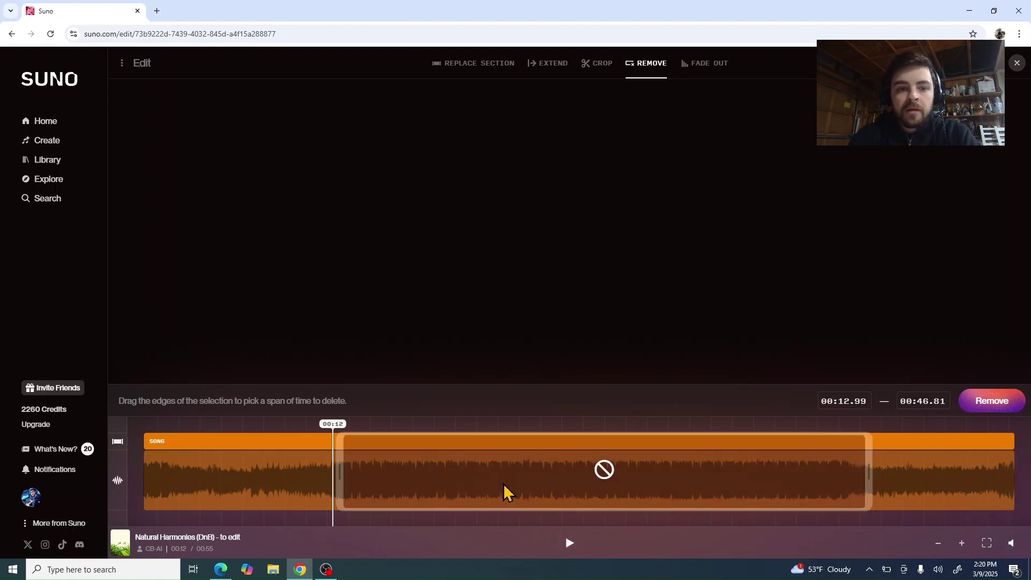
drag(337, 466, 331, 467)
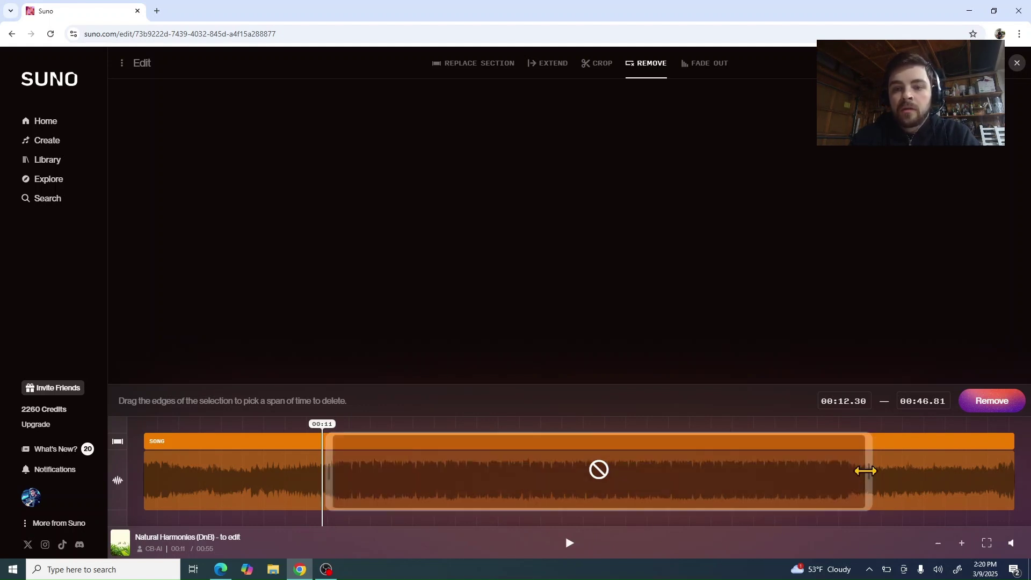
drag(867, 468, 1016, 467)
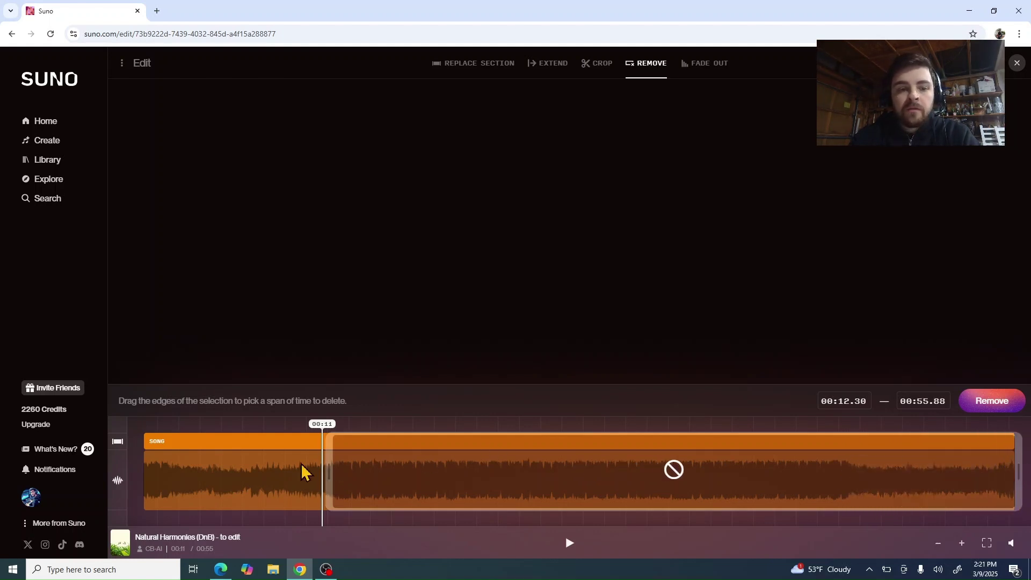
mouse_move(326, 483)
mouse_down()
mouse_move(329, 470)
mouse_move(954, 512)
mouse_move(868, 492)
mouse_move(900, 501)
mouse_move(996, 493)
mouse_up()
drag(520, 483, 990, 490)
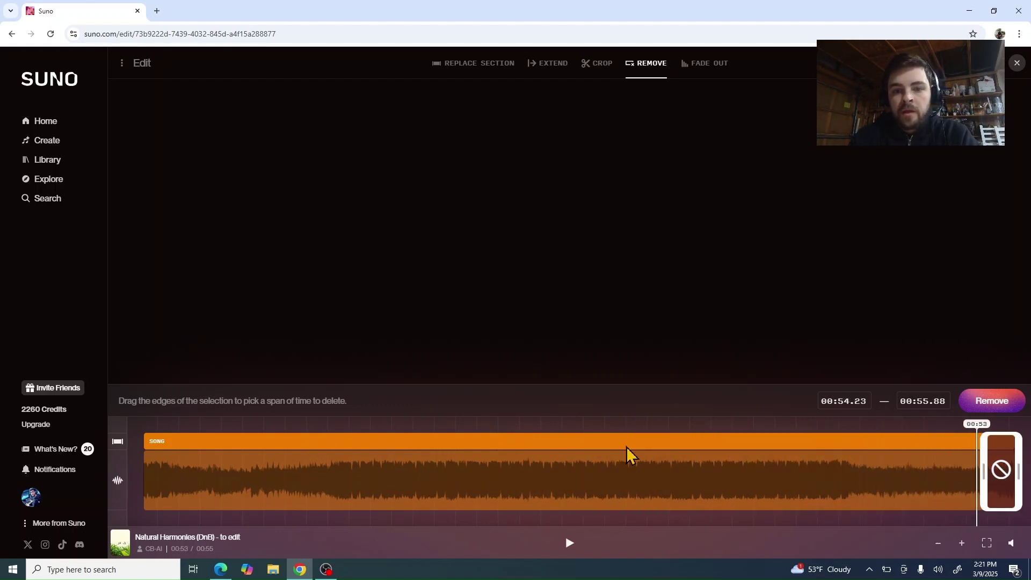
click(274, 474)
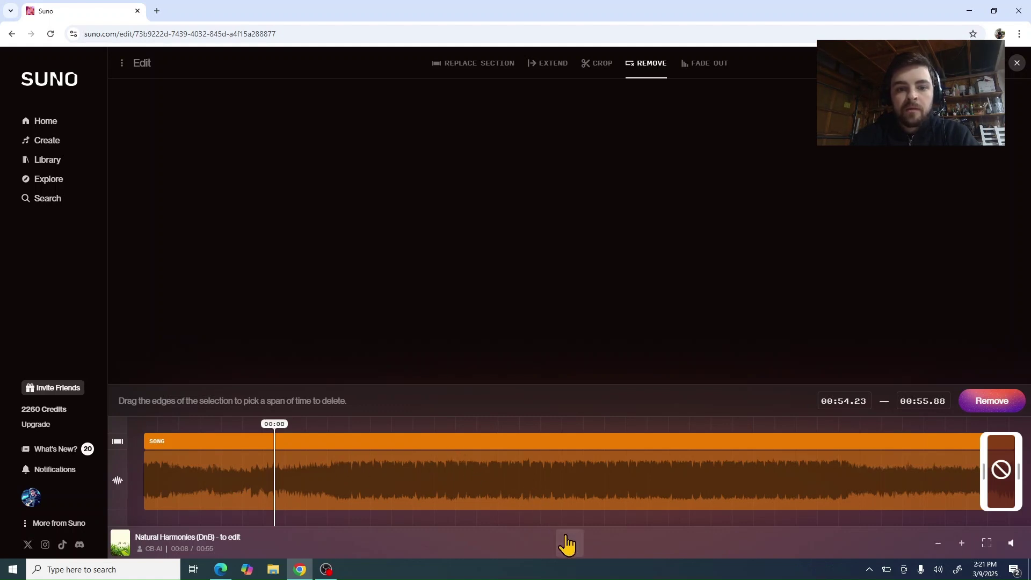
click(567, 543)
click(243, 478)
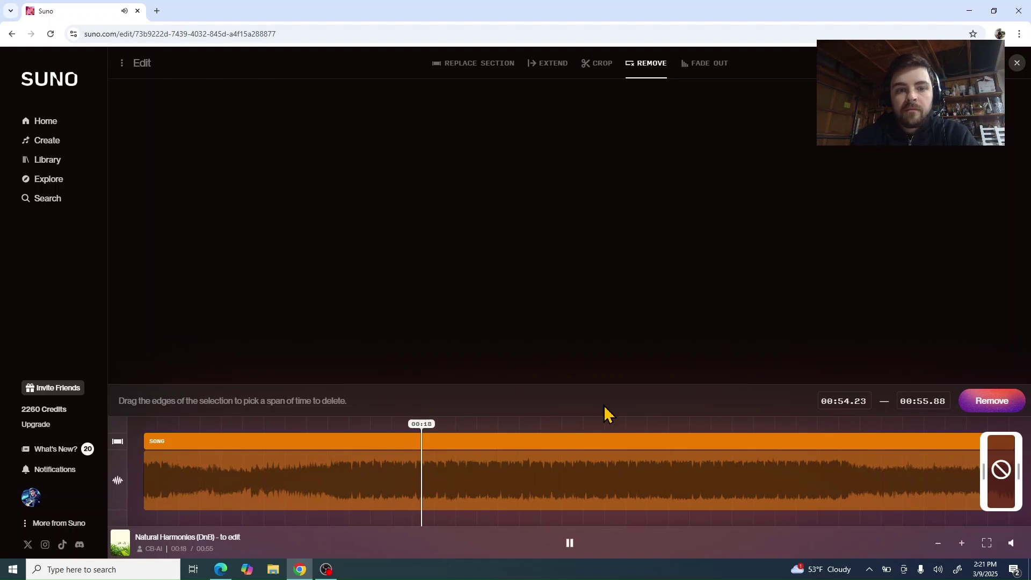
right_click(571, 548)
key(Escape)
click(571, 545)
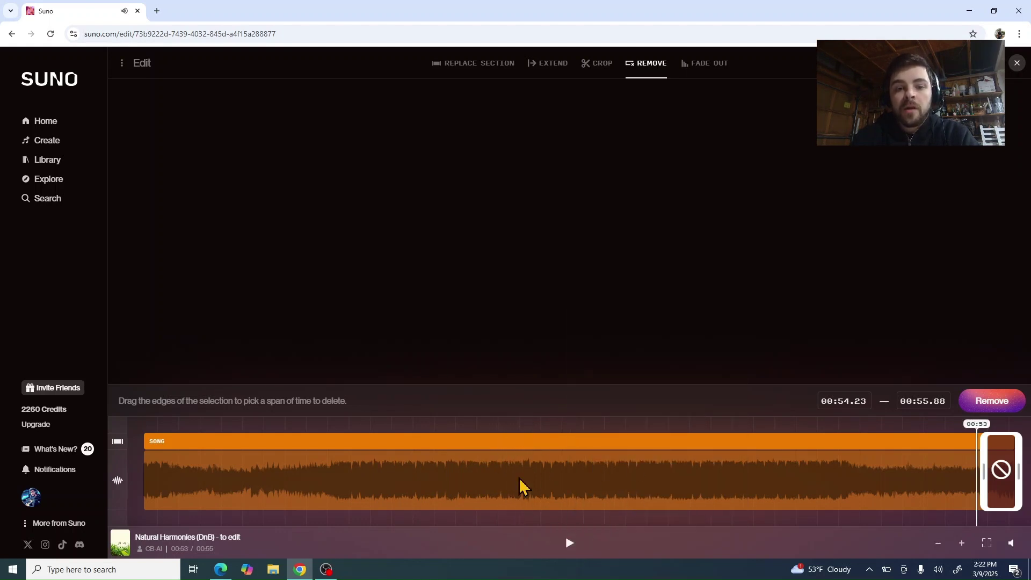
right_click(823, 487)
key(Escape)
click(821, 486)
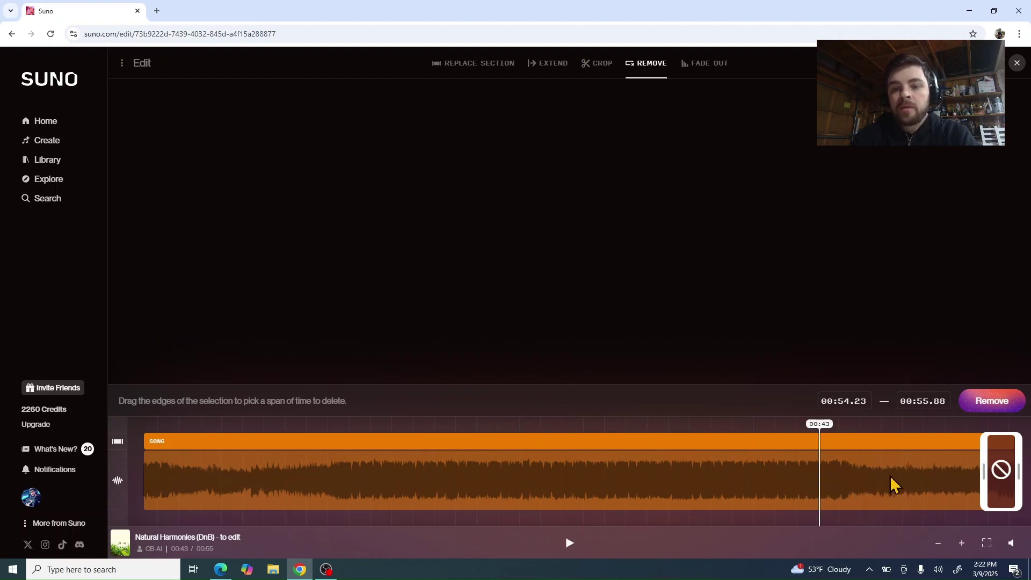
click(570, 543)
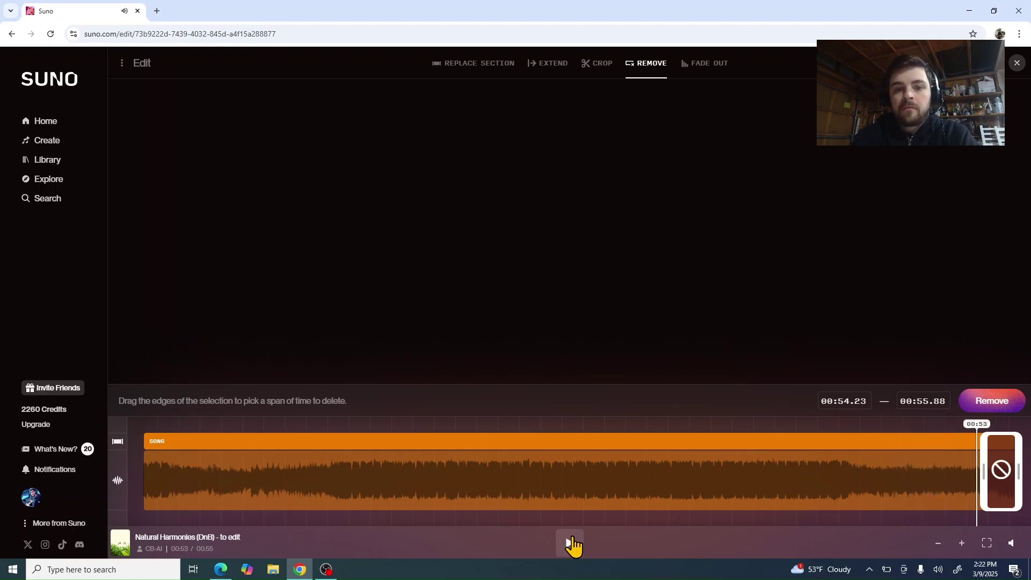
Drag the deletion span to cover the middle, roughly 0:11 to 0:45
drag(982, 470, 337, 501)
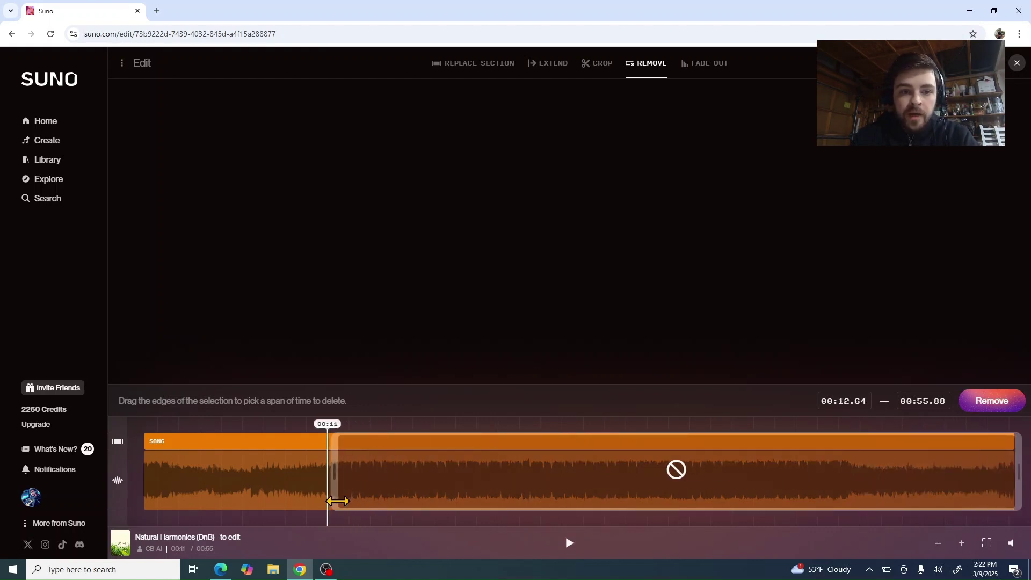
drag(1013, 470, 848, 488)
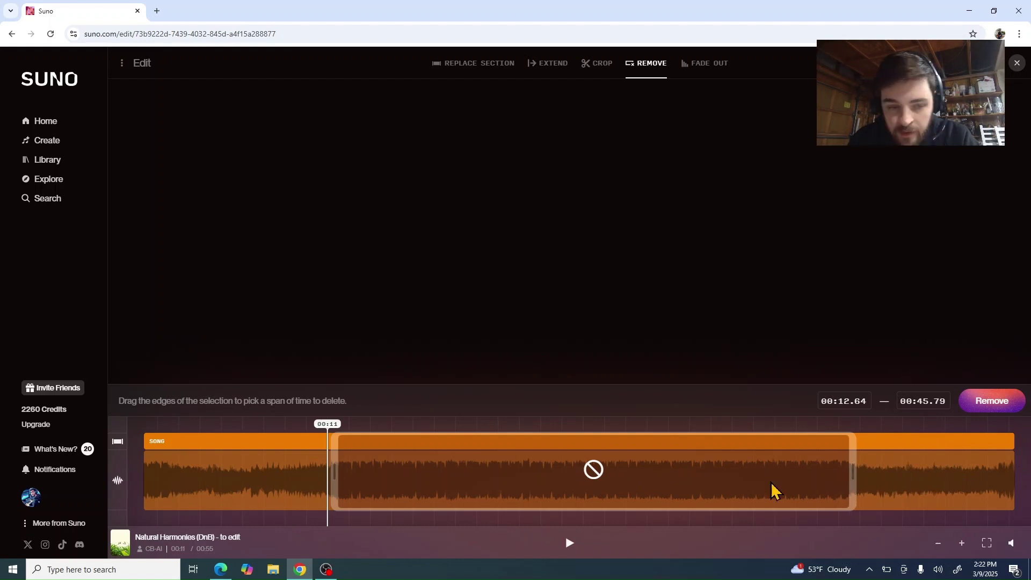
drag(333, 471, 334, 495)
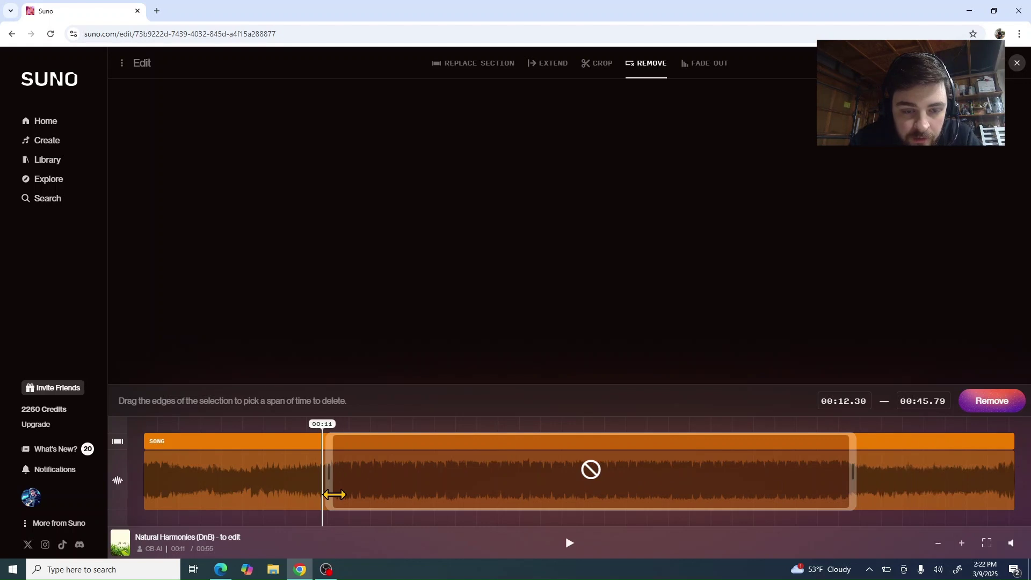
Preview the cut point and fine-tune the deletion start to 00:12.64, ending at 00:45.79
click(298, 477)
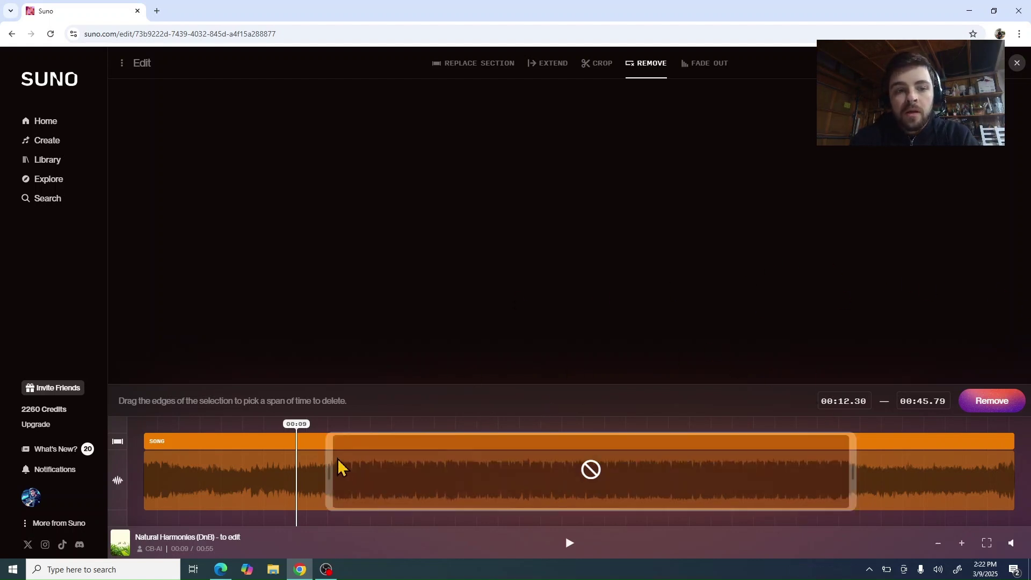
click(283, 485)
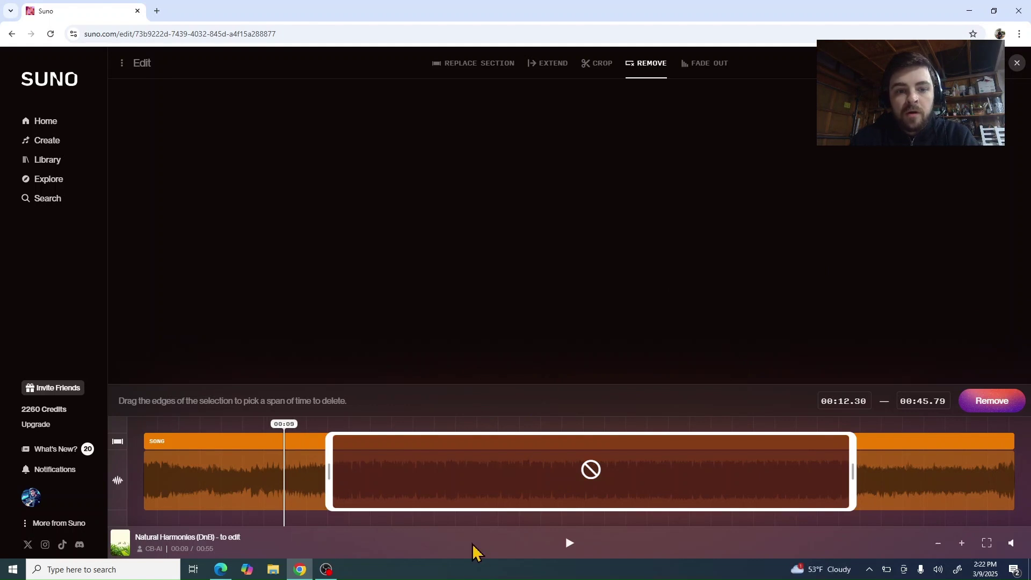
click(567, 545)
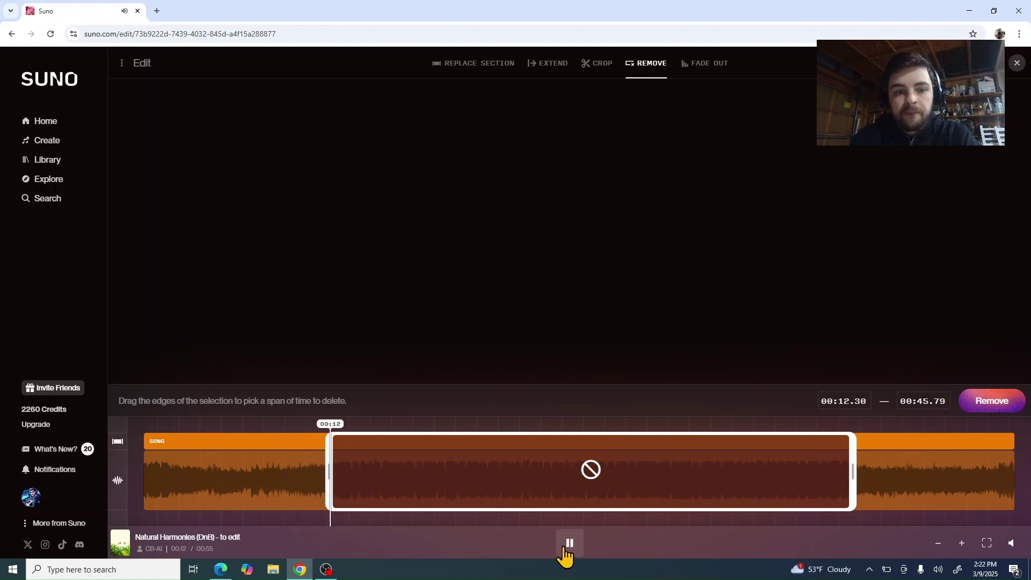
click(566, 552)
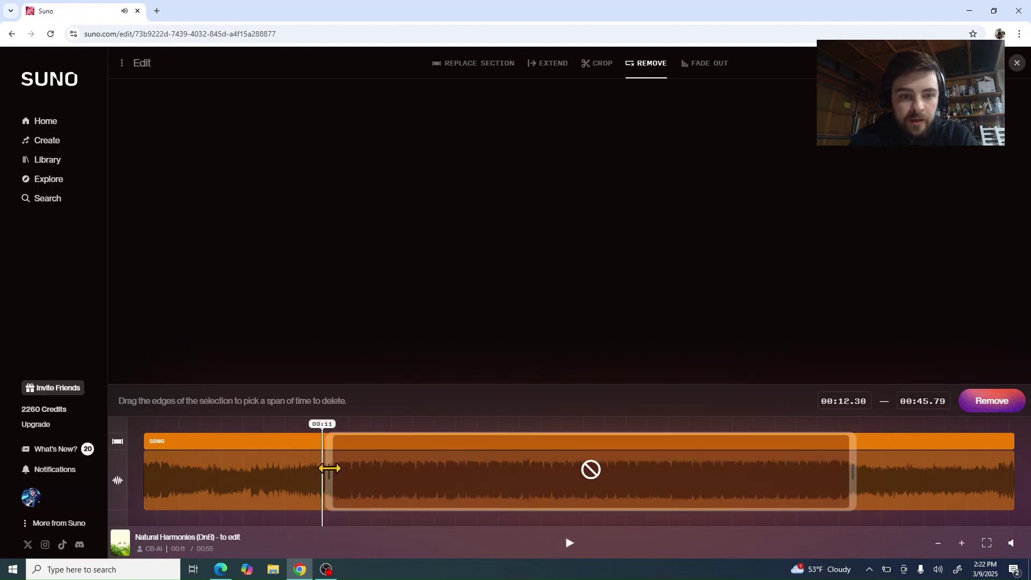
drag(332, 469, 337, 471)
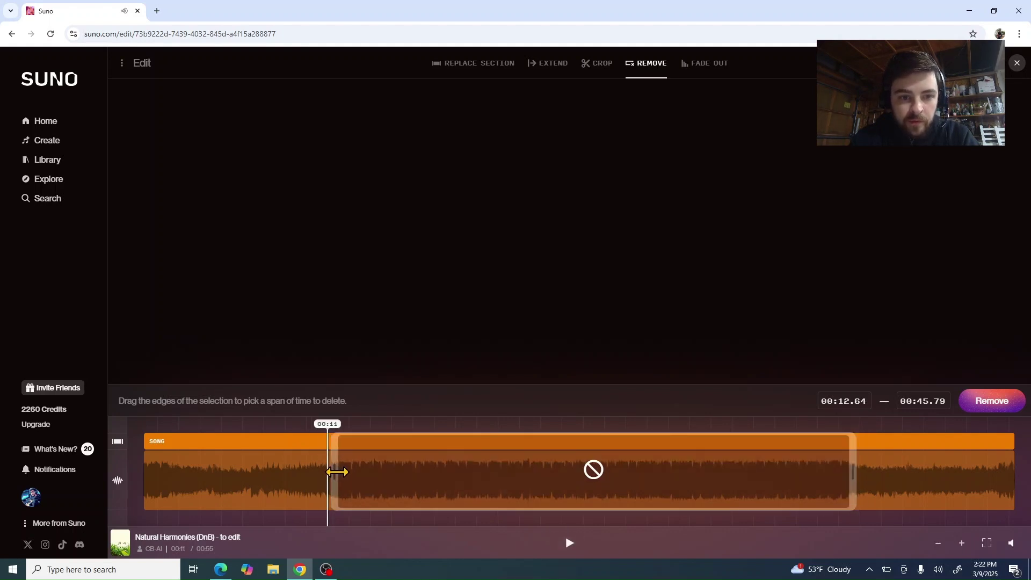
click(568, 543)
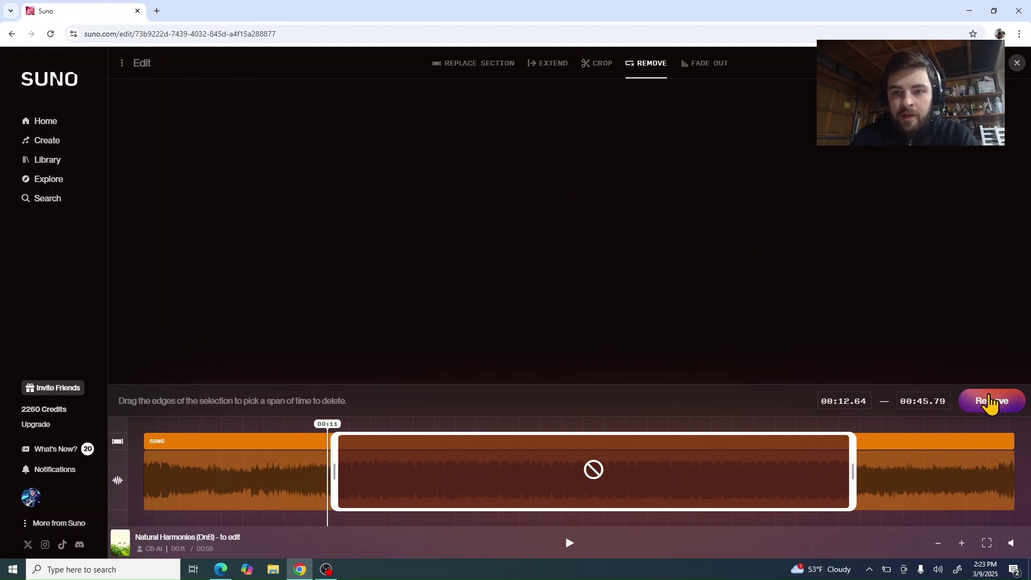
Remove the 00:12.64–00:45.79 section and view the new 0:18 Crop version in the Library tab
click(1003, 411)
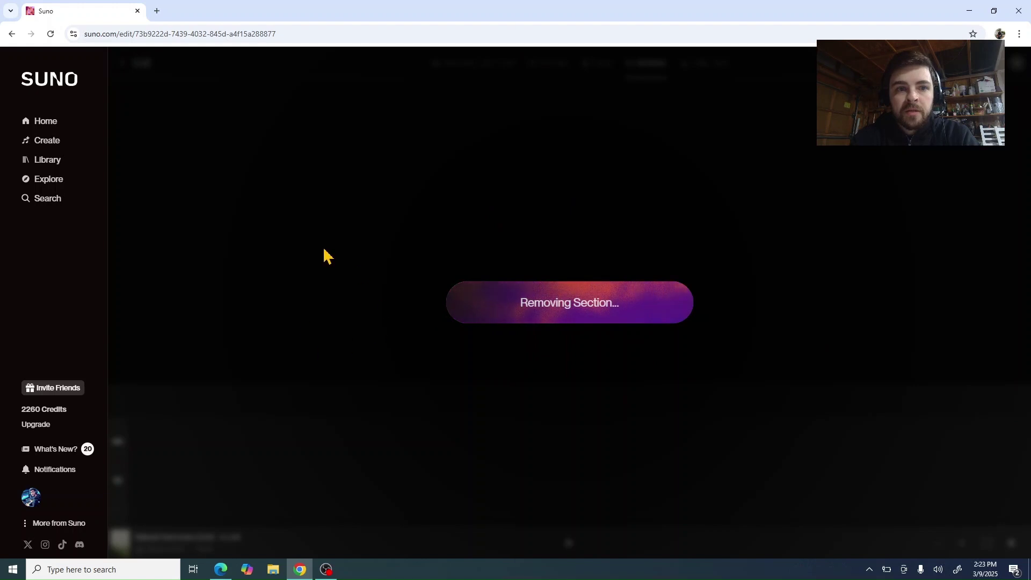
middle_click(58, 161)
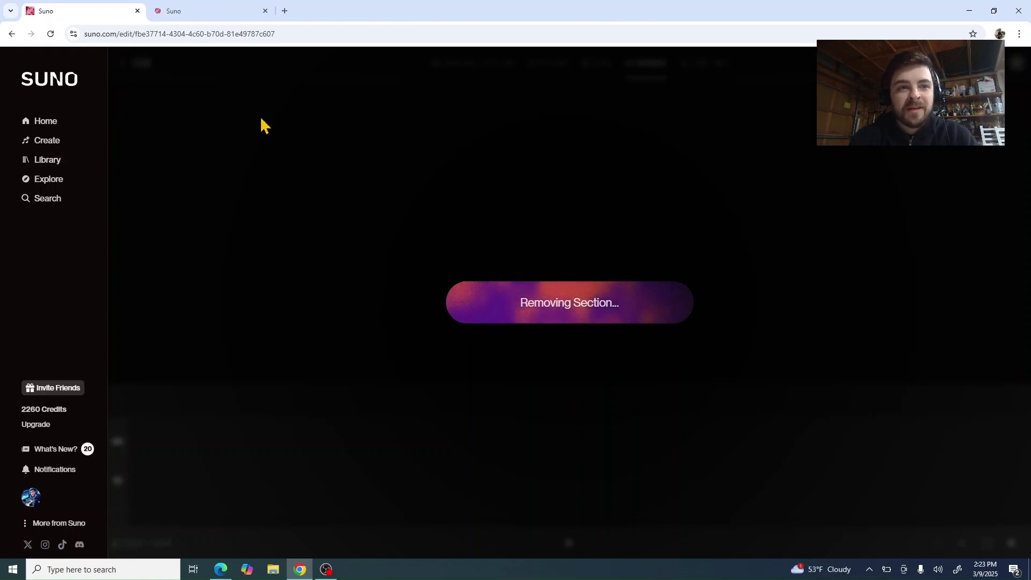
click(215, 11)
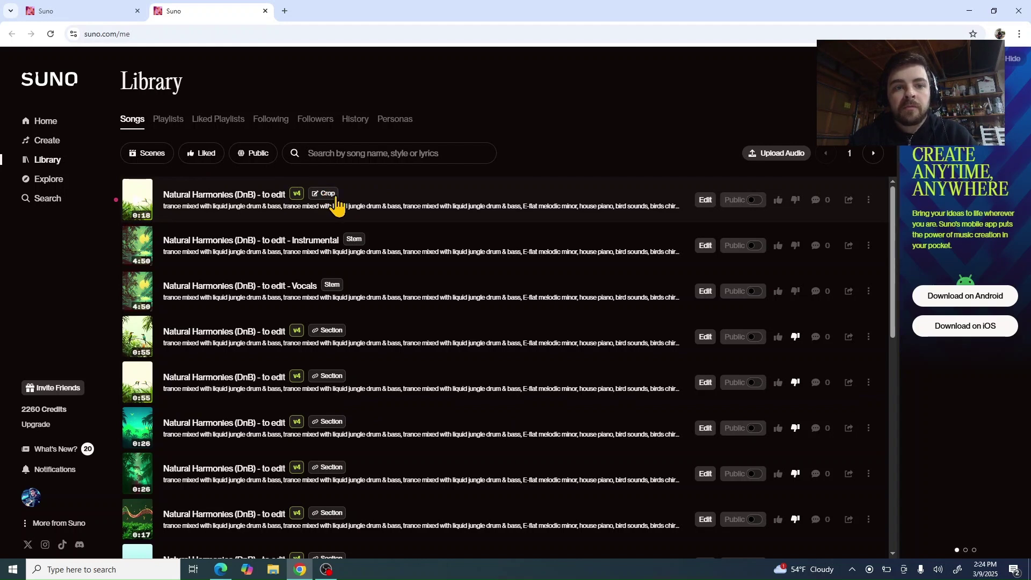
Load the new 0:18 version in the editor with the deletion span moved to 00:18.01–00:18.76
click(392, 198)
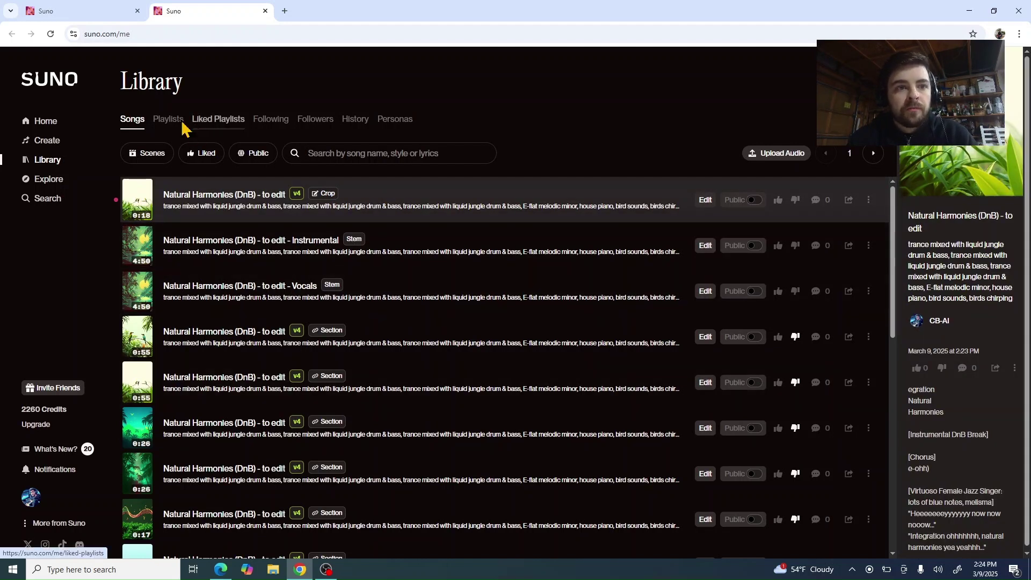
click(70, 17)
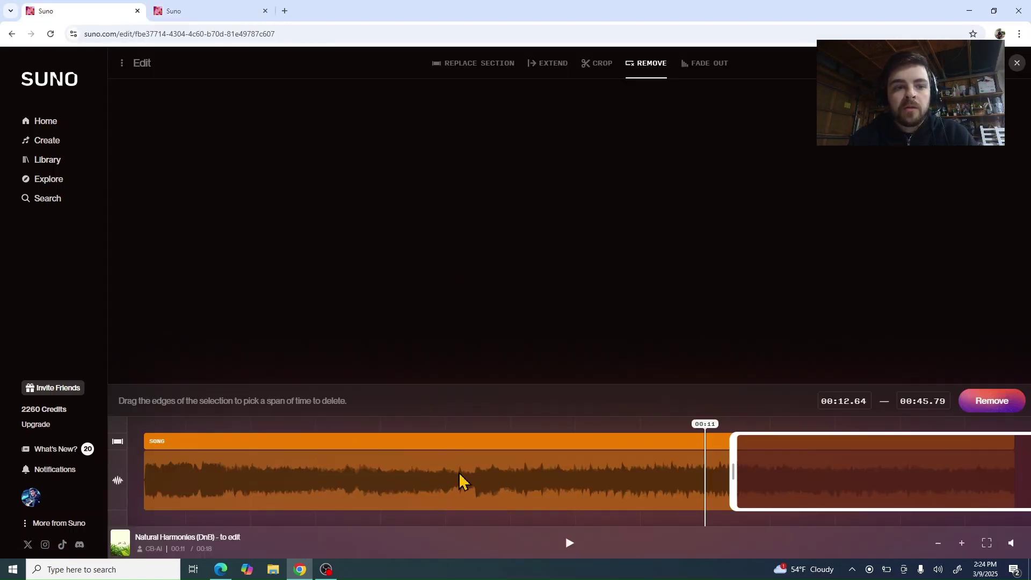
drag(729, 467, 985, 500)
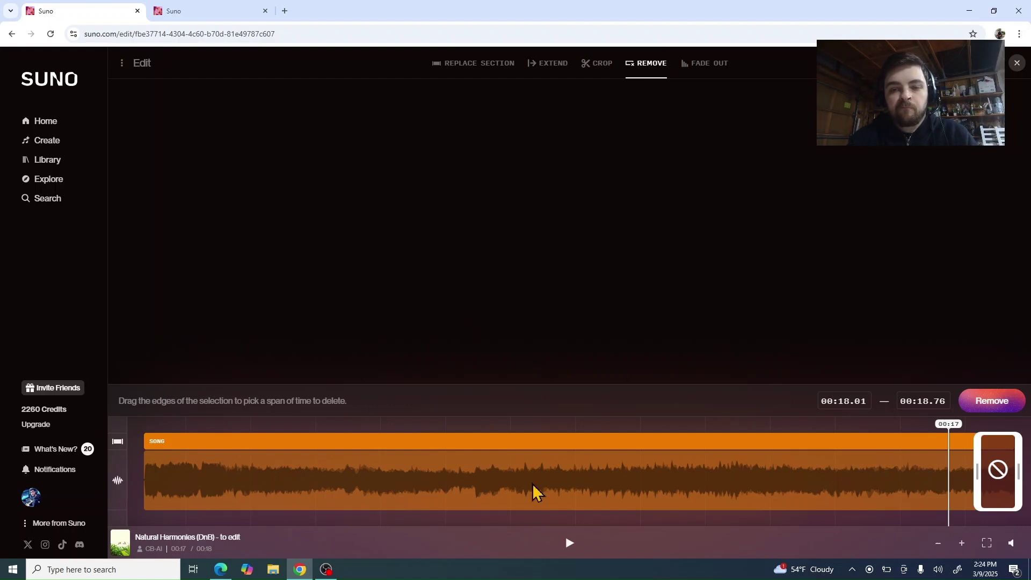
click(178, 12)
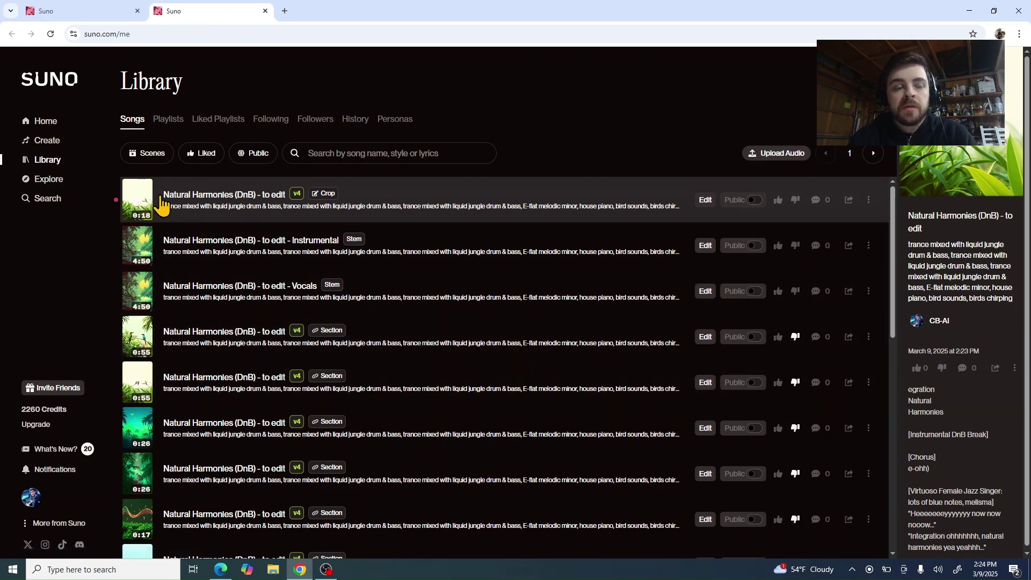
click(110, 15)
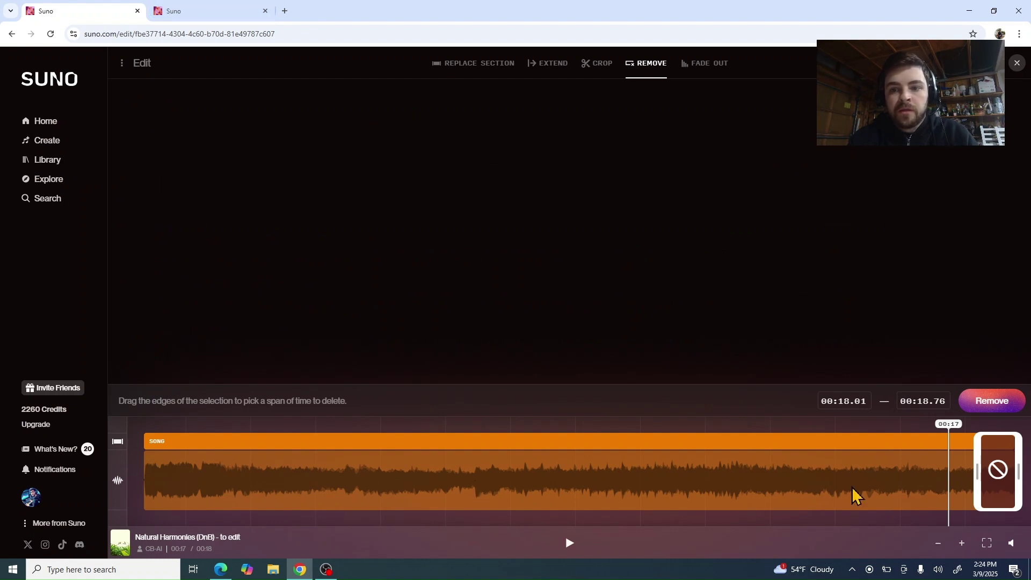
Narrow the deletion span to 00:18.73–00:18.76, then play the 0:18 song from 00:00 to its end
drag(982, 477, 988, 477)
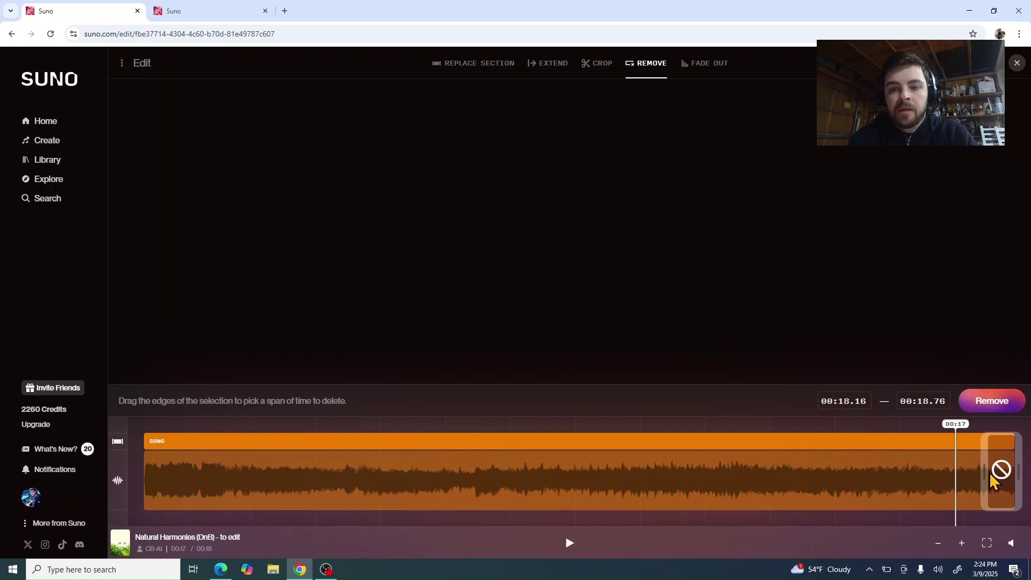
drag(977, 472, 1009, 476)
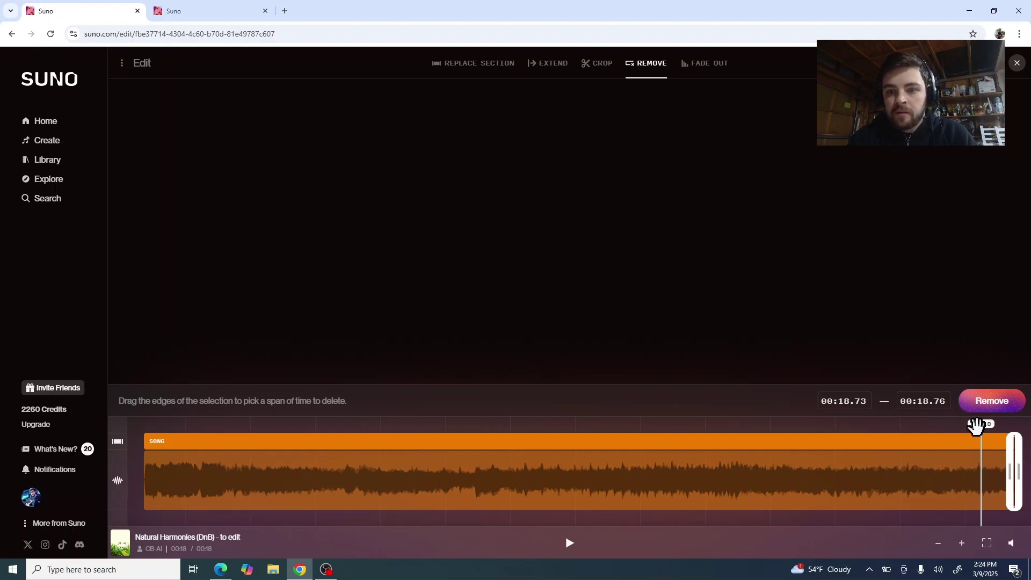
drag(975, 426, 135, 429)
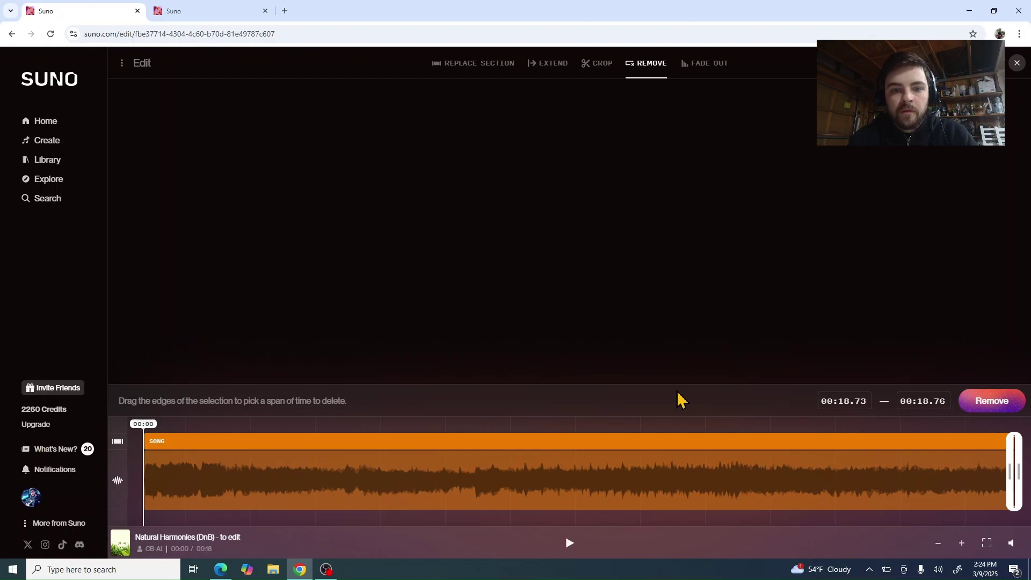
click(570, 543)
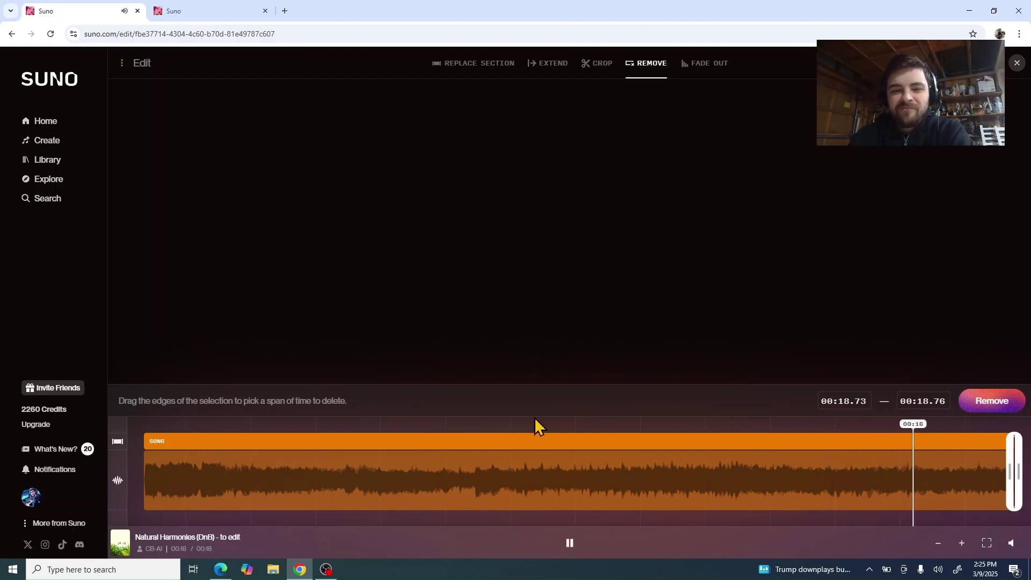
click(569, 542)
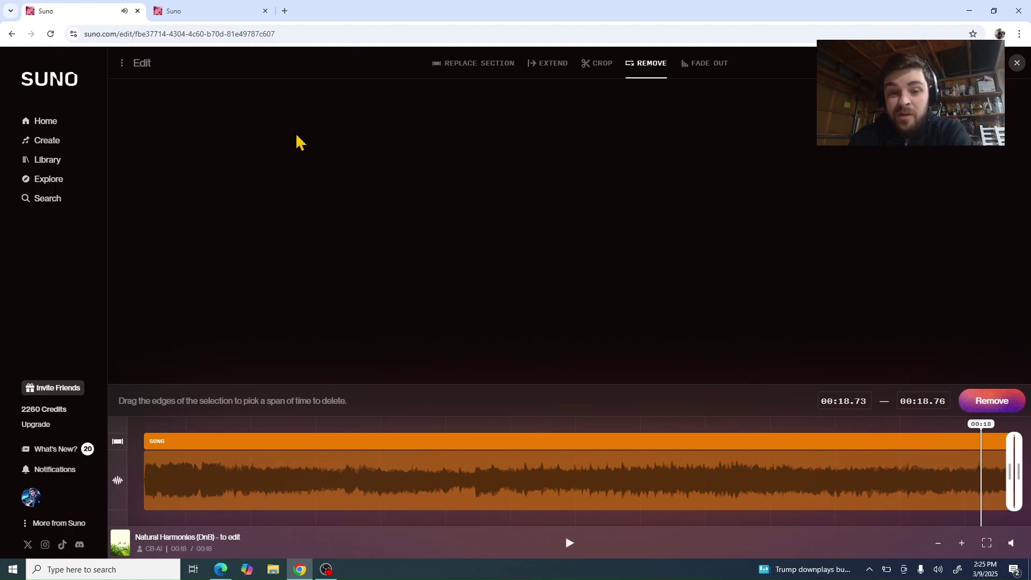